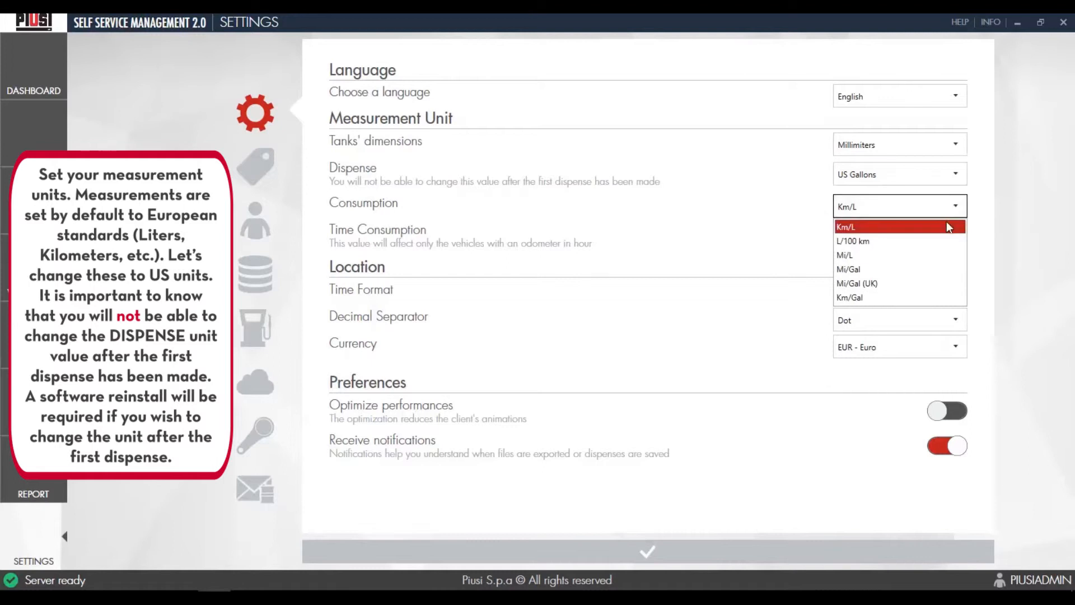
# Set the consumption unit to Mi/Gal and the time consumption unit to Gal/h
pyautogui.click(958, 268)
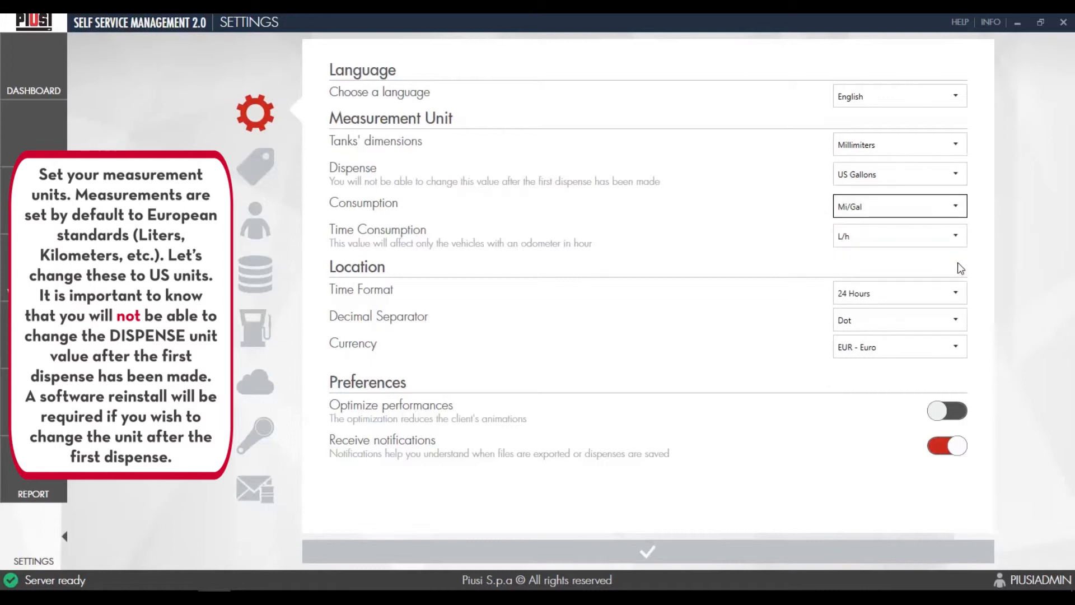
pyautogui.click(959, 242)
pyautogui.click(953, 266)
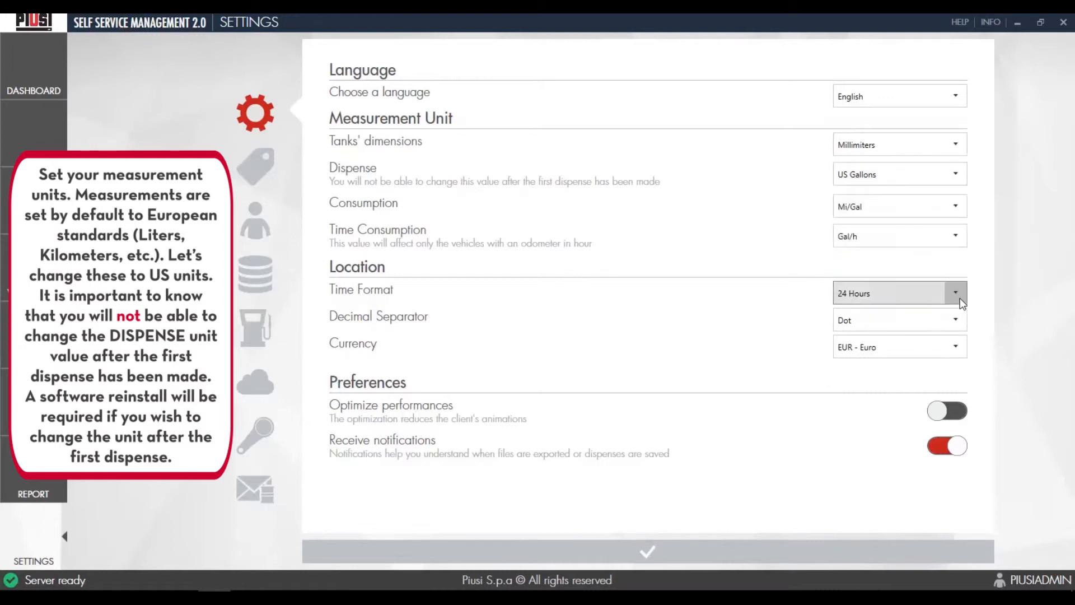
# Set the time format to 12 Hours and keep Dot as the decimal separator
pyautogui.click(956, 292)
pyautogui.click(943, 311)
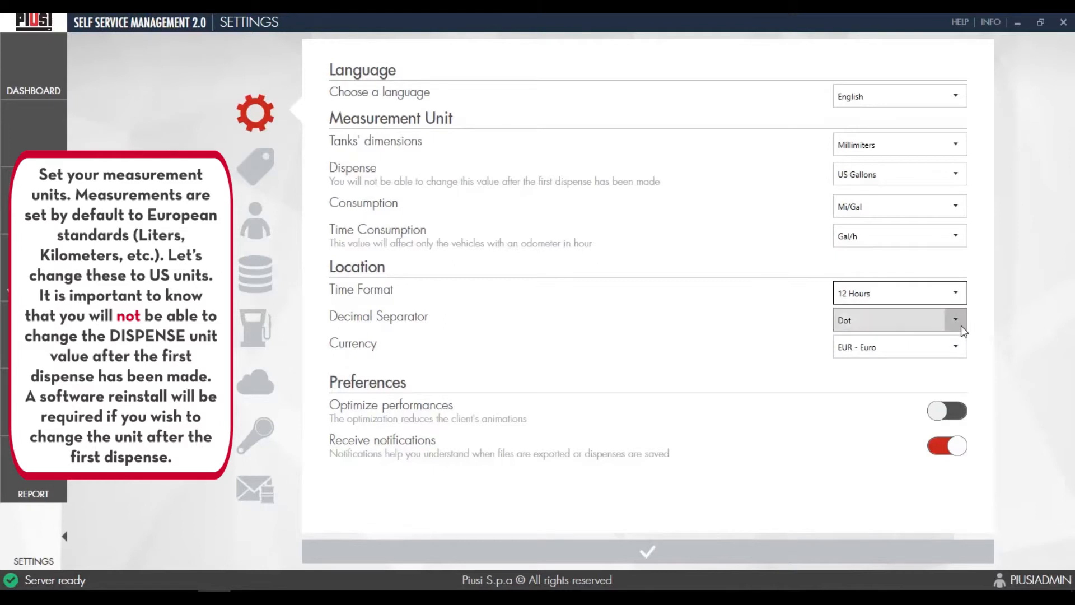
pyautogui.click(955, 320)
pyautogui.click(896, 354)
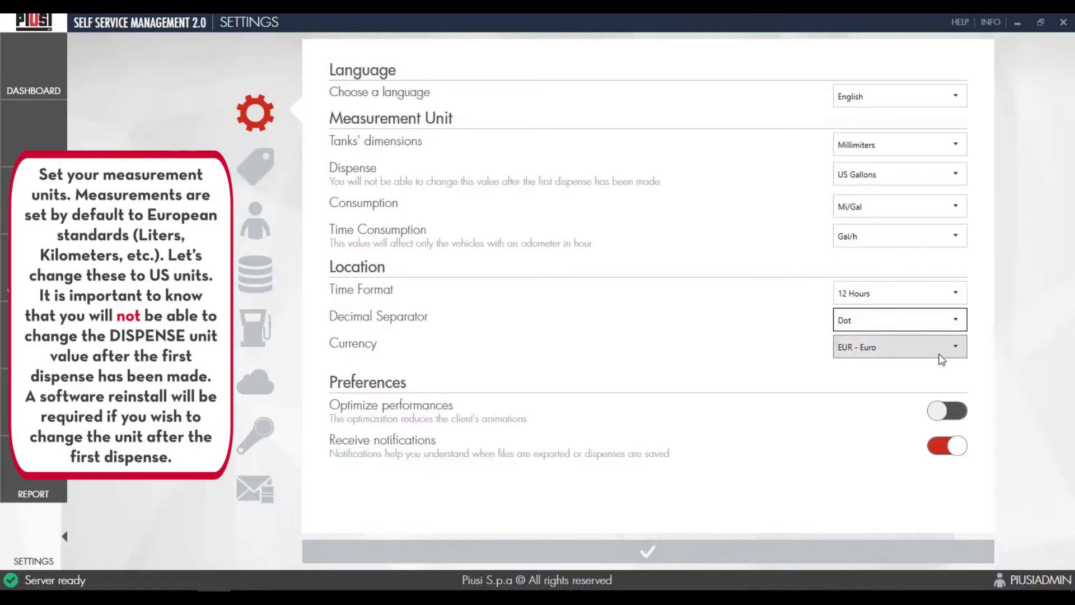
# Set the currency to USD - Ecuador (US Dollar) and save the general settings
pyautogui.click(955, 347)
pyautogui.scroll(-3, 916, 442)
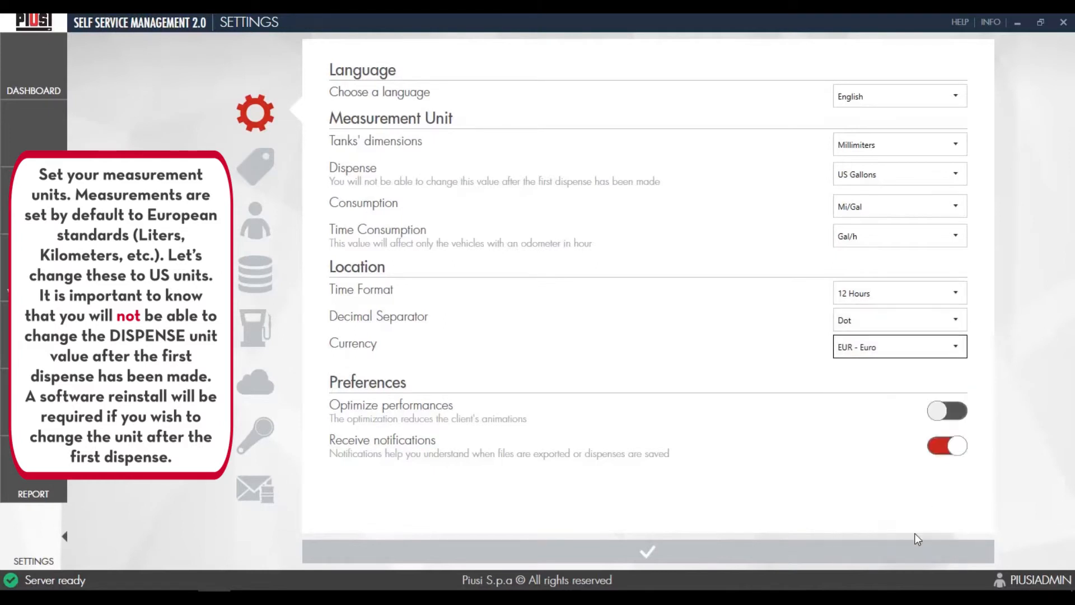
pyautogui.click(955, 347)
pyautogui.scroll(-2, 918, 481)
pyautogui.scroll(-2, 967, 500)
pyautogui.click(936, 523)
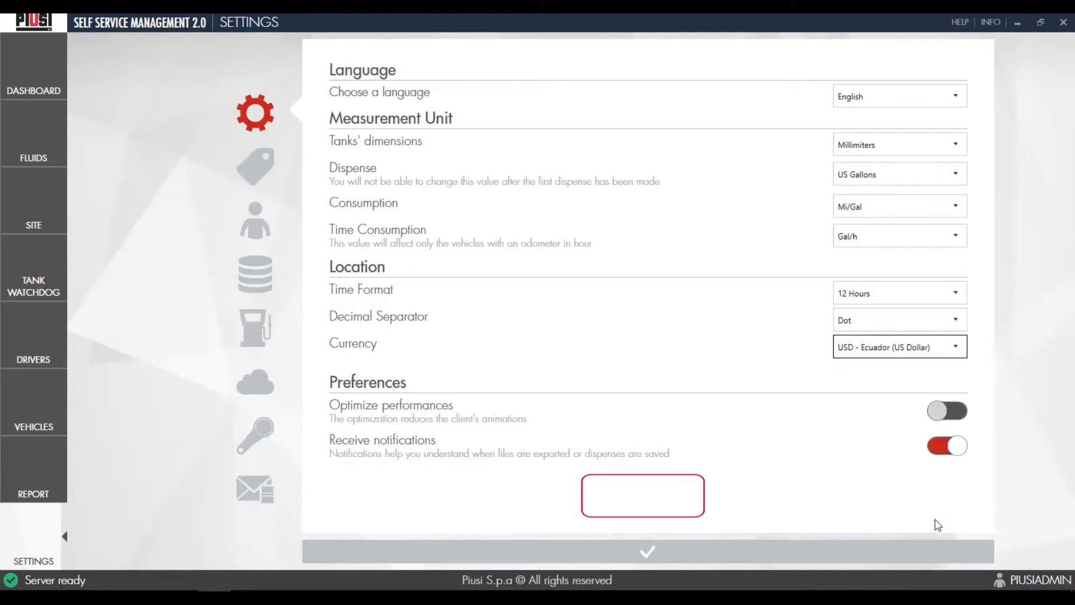
pyautogui.click(627, 553)
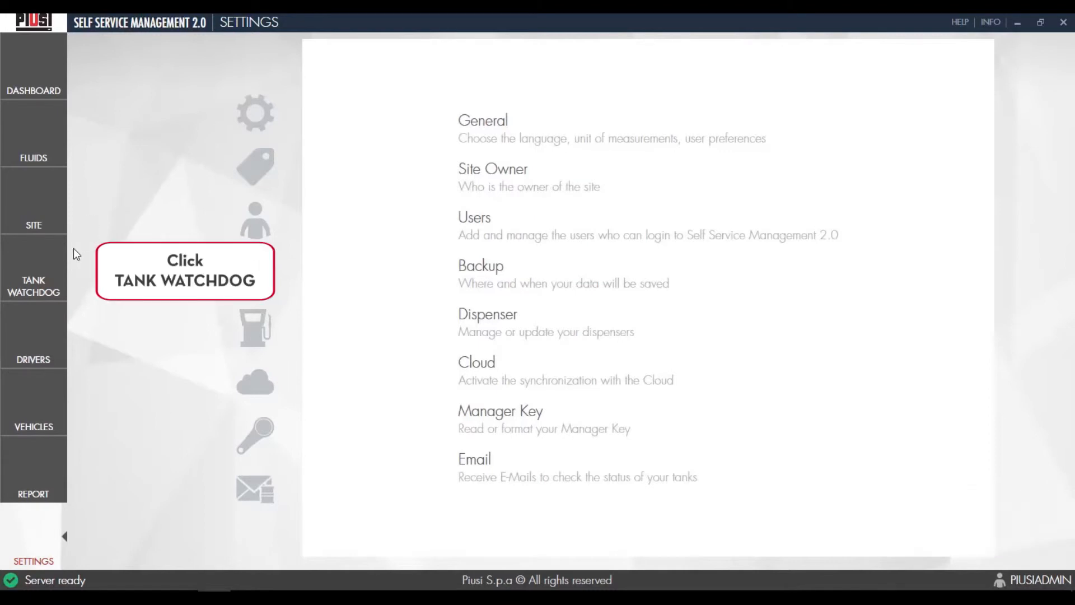
# Add a new Tank Watchdog tank named Diesel with a size of 5000 Gal and the location Yard PIUSI
pyautogui.click(58, 254)
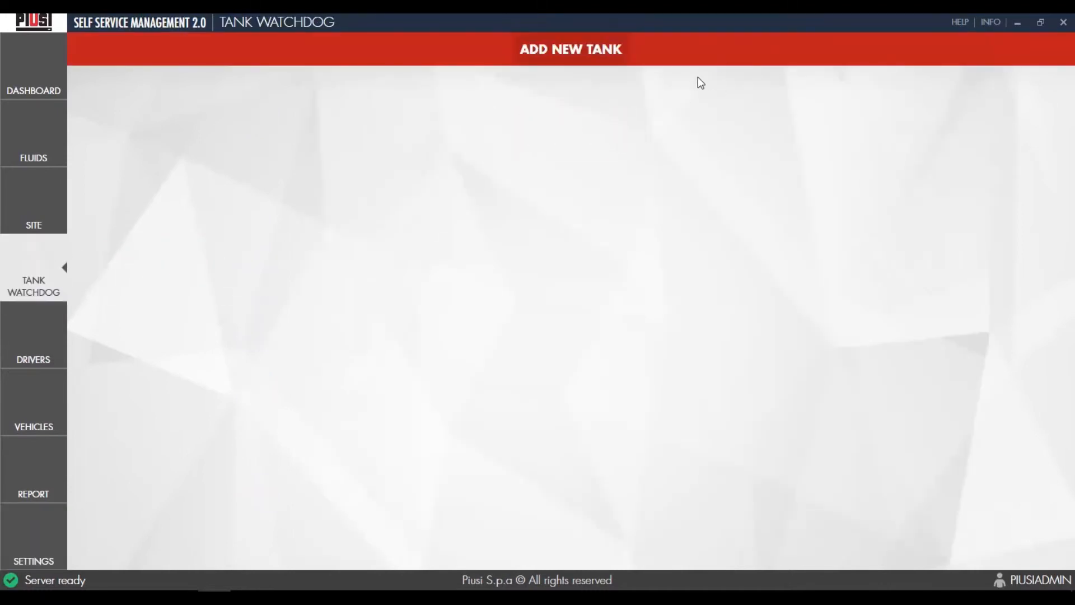
pyautogui.click(618, 48)
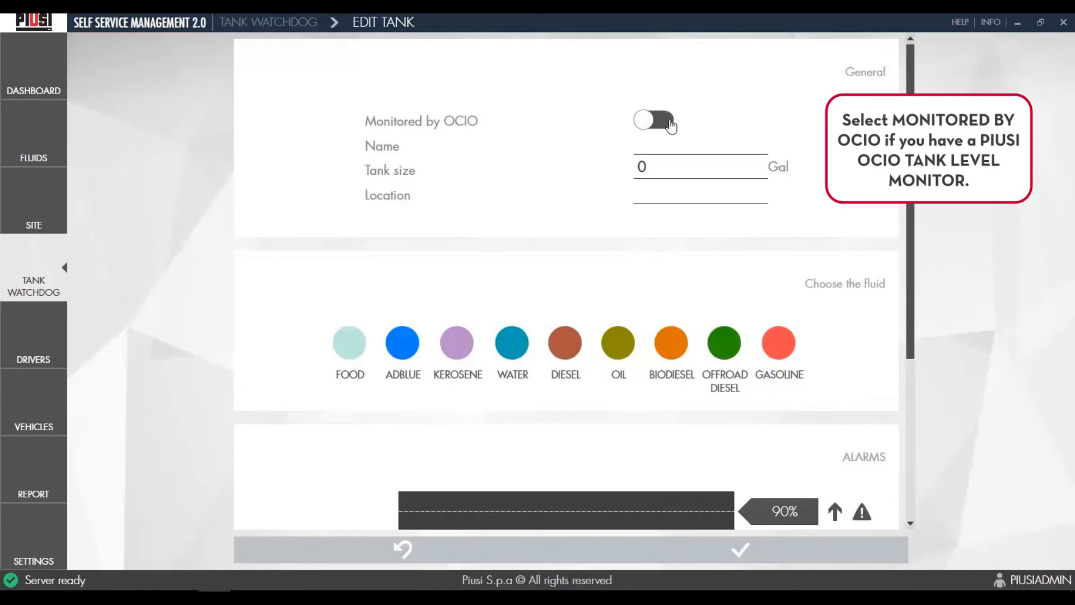
pyautogui.click(712, 147)
pyautogui.write('Diesel')
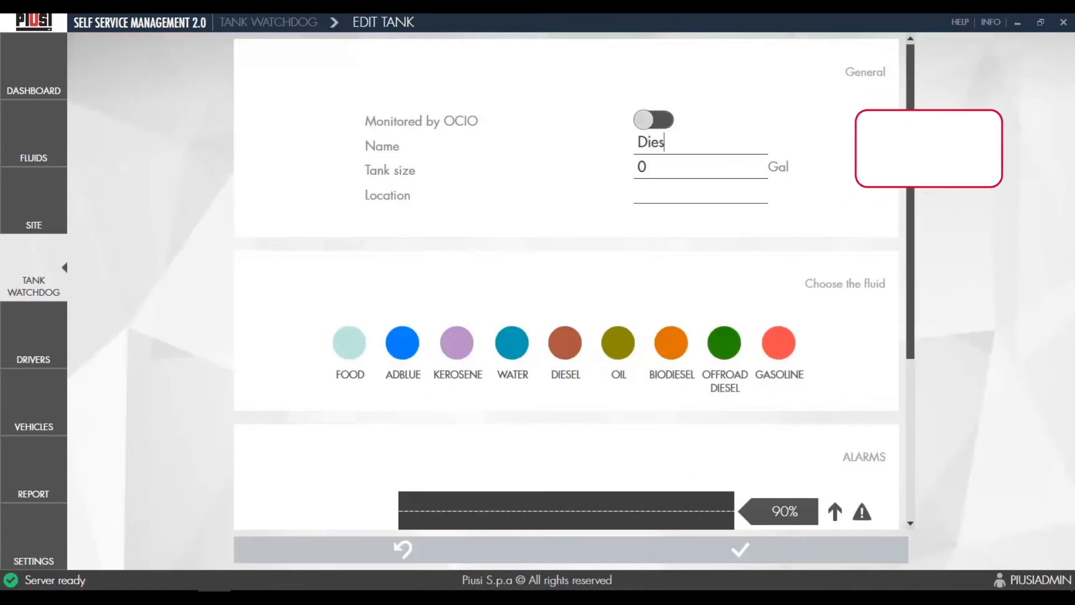
pyautogui.click(703, 168)
pyautogui.press('BackSpace')
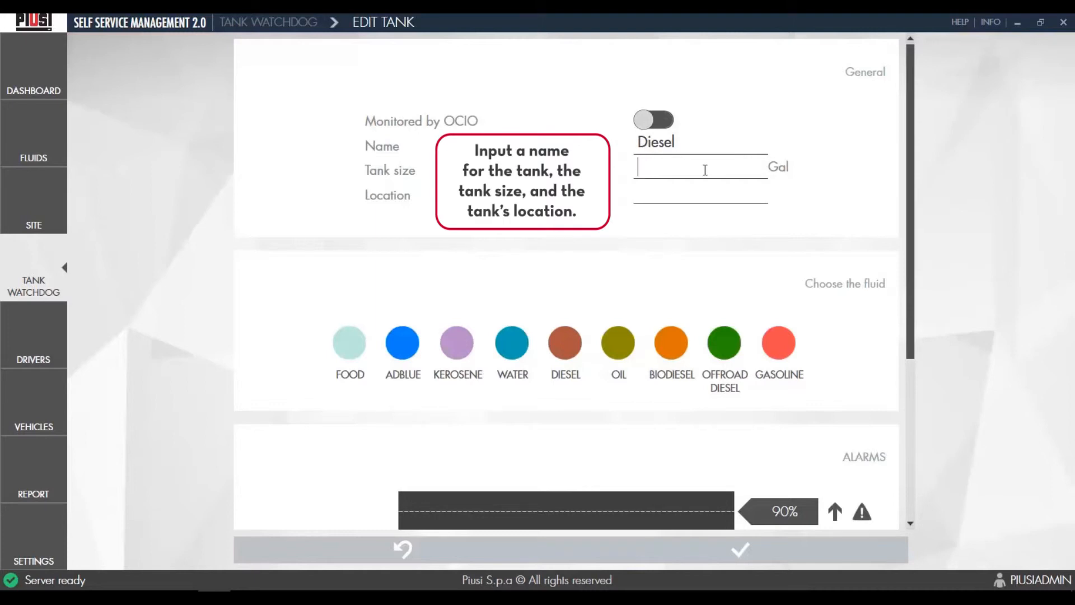
pyautogui.write('5000')
pyautogui.click(668, 200)
pyautogui.write('Yard PIUSI')
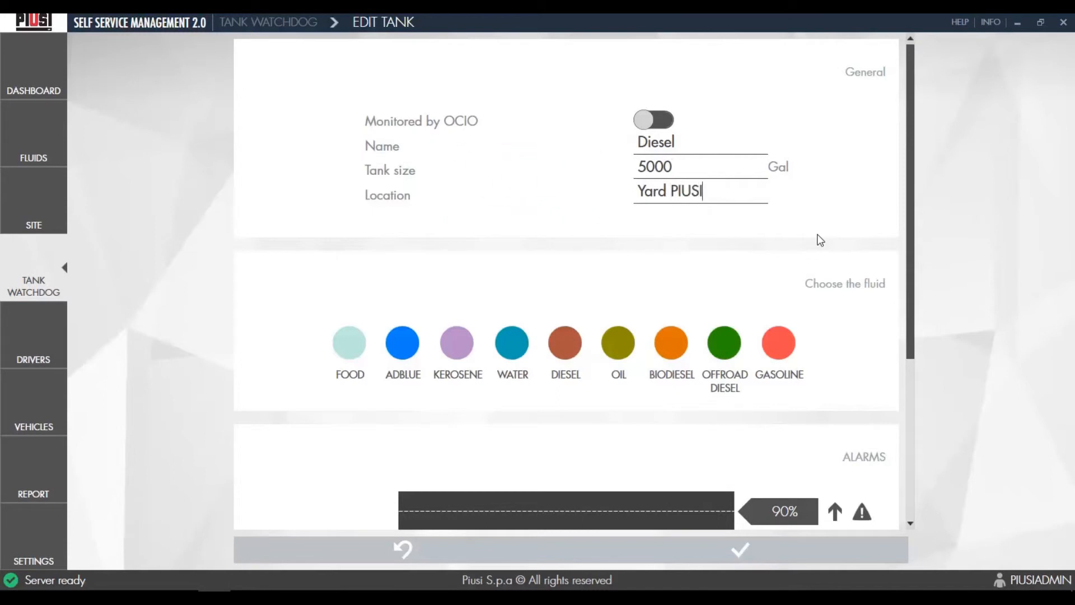
# Choose Diesel as the tank's fluid, switch its low-level alarm to Warning, and save the tank
pyautogui.scroll(-2, 819, 239)
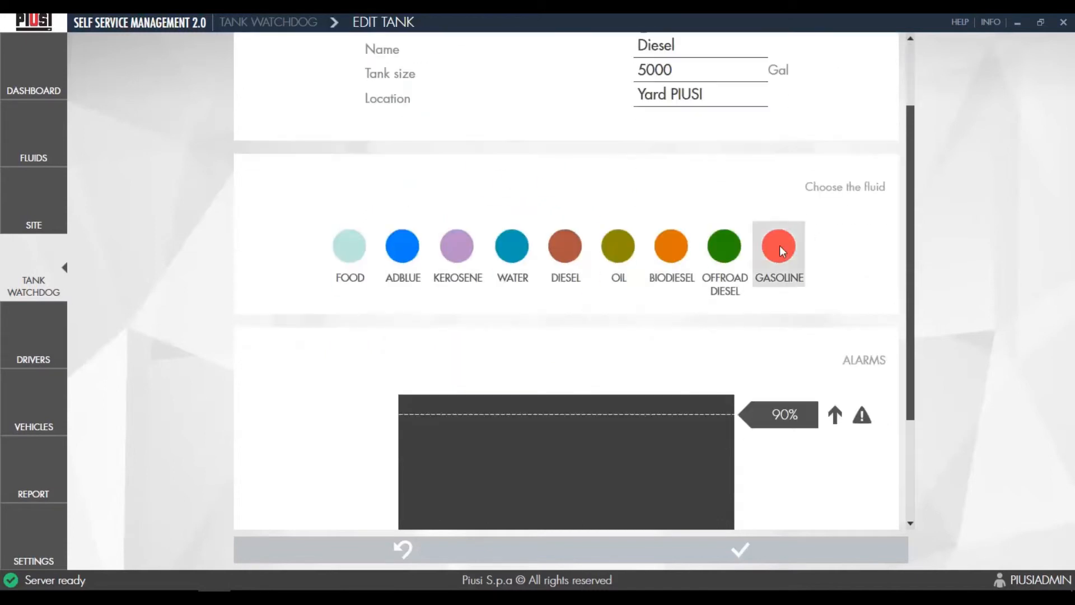
pyautogui.click(563, 248)
pyautogui.scroll(-3, 838, 346)
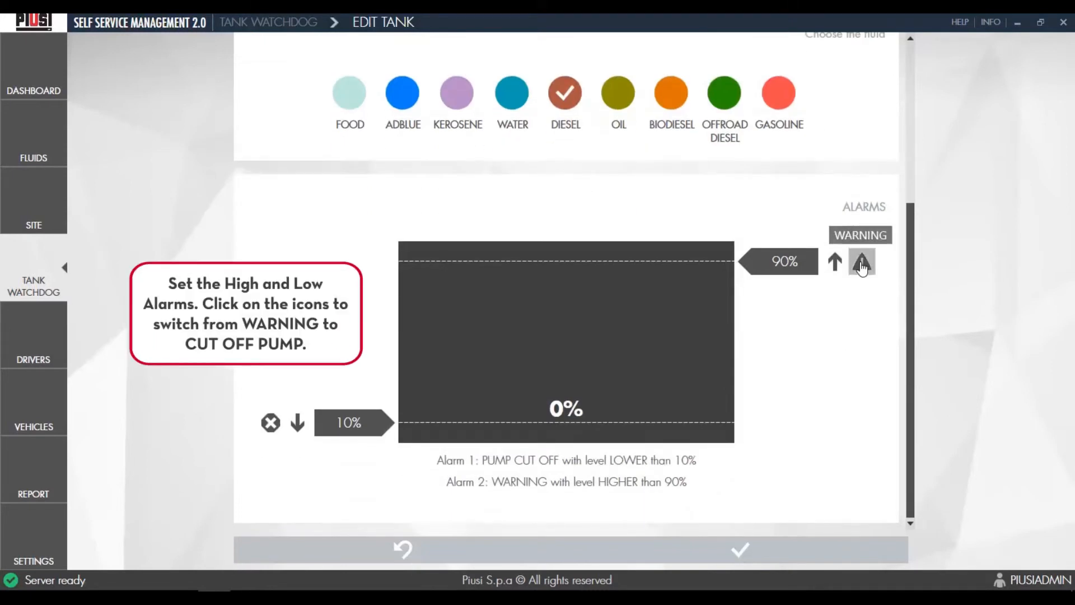
pyautogui.click(271, 424)
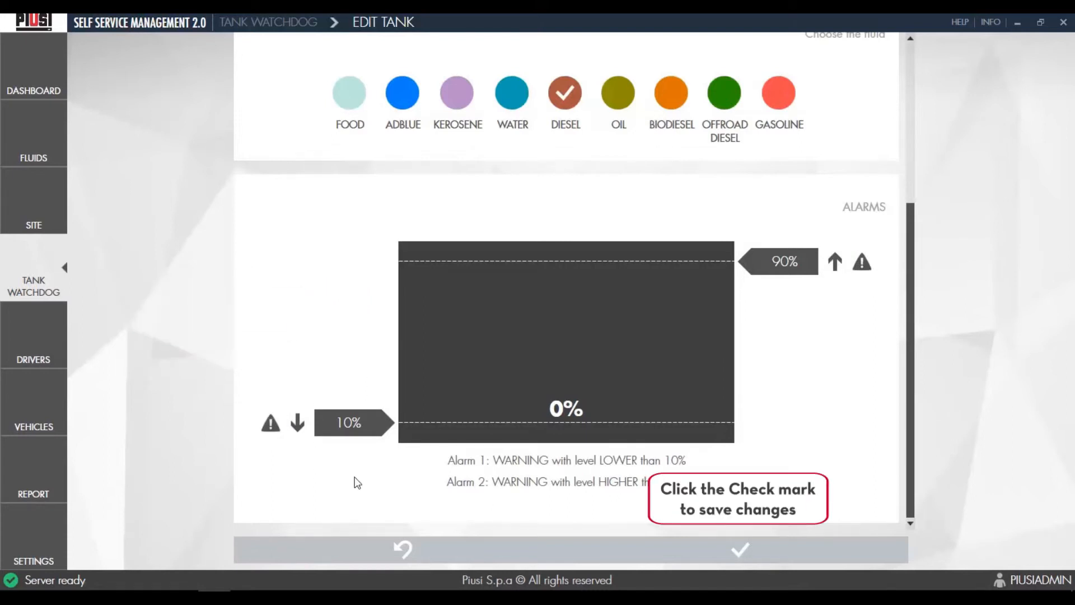
pyautogui.click(682, 552)
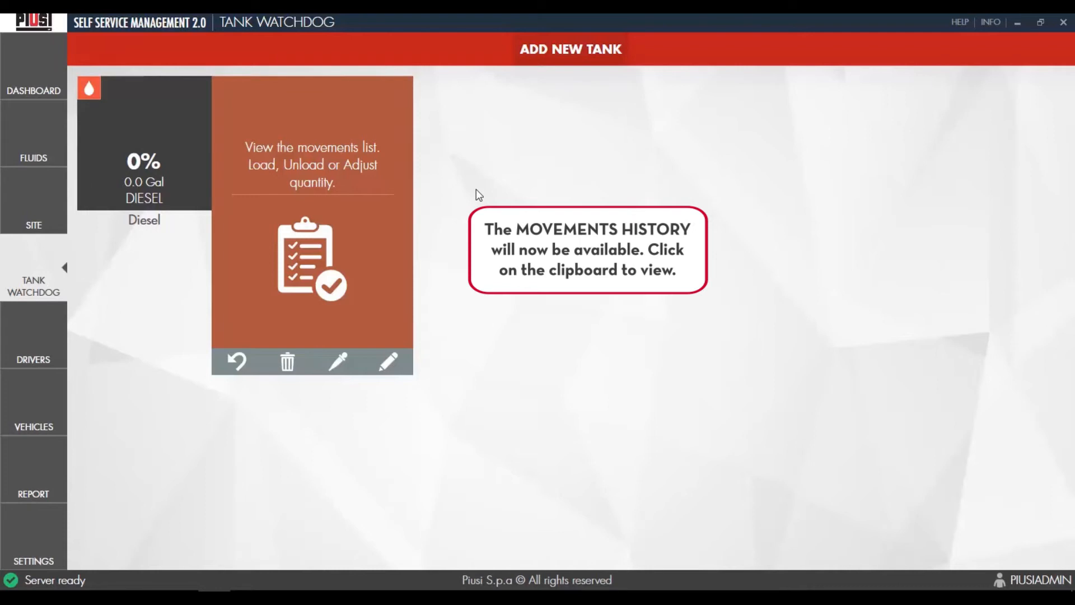
# Record an adjustment of 4000 Gal in the Diesel tank's movements history
pyautogui.click(343, 235)
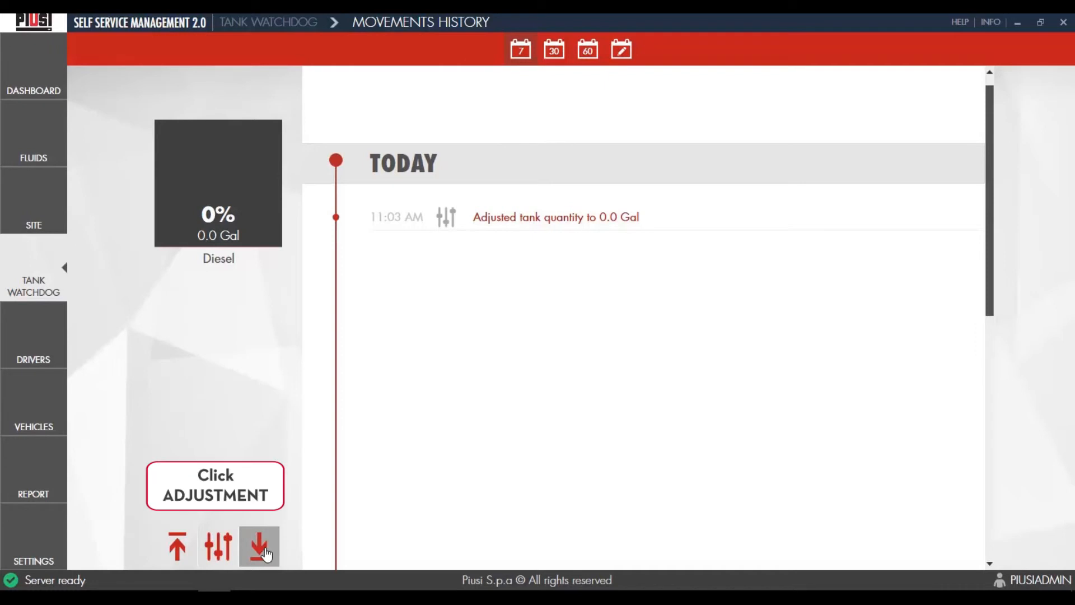
pyautogui.click(223, 543)
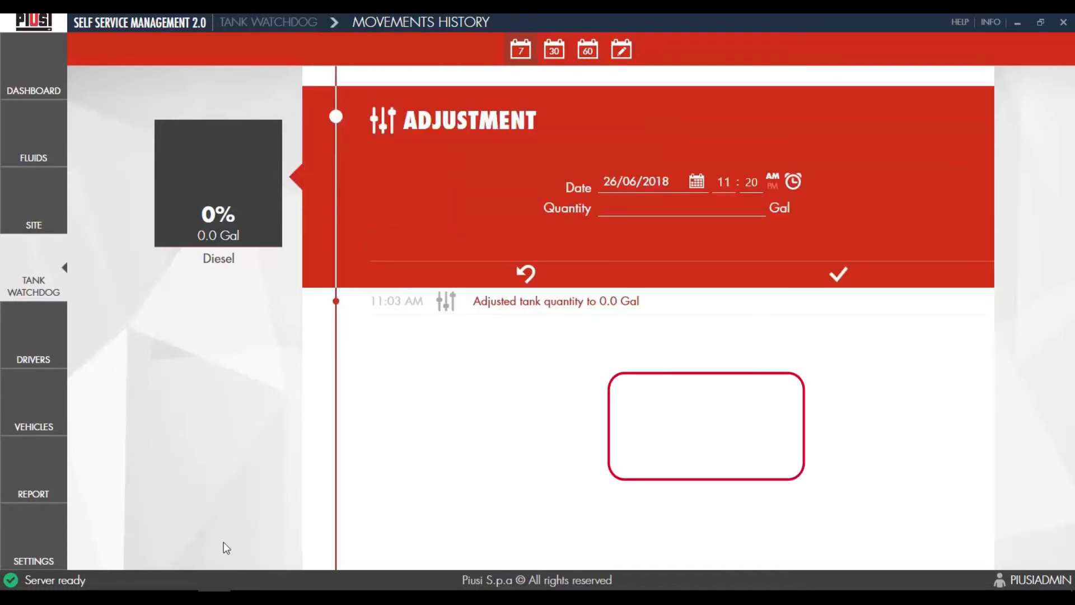
pyautogui.rightClick(714, 207)
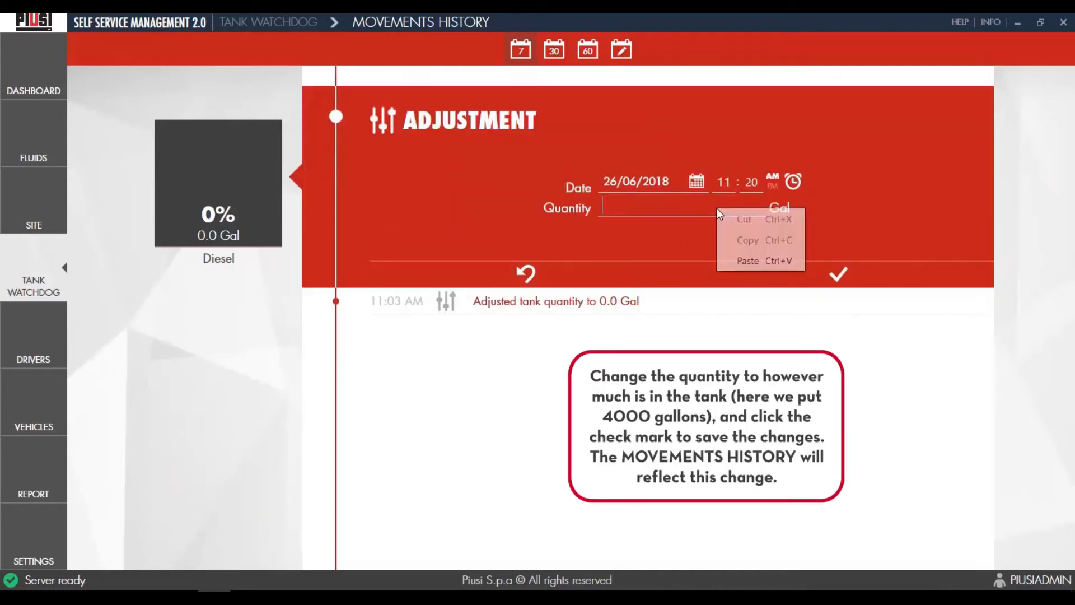
pyautogui.click(714, 207)
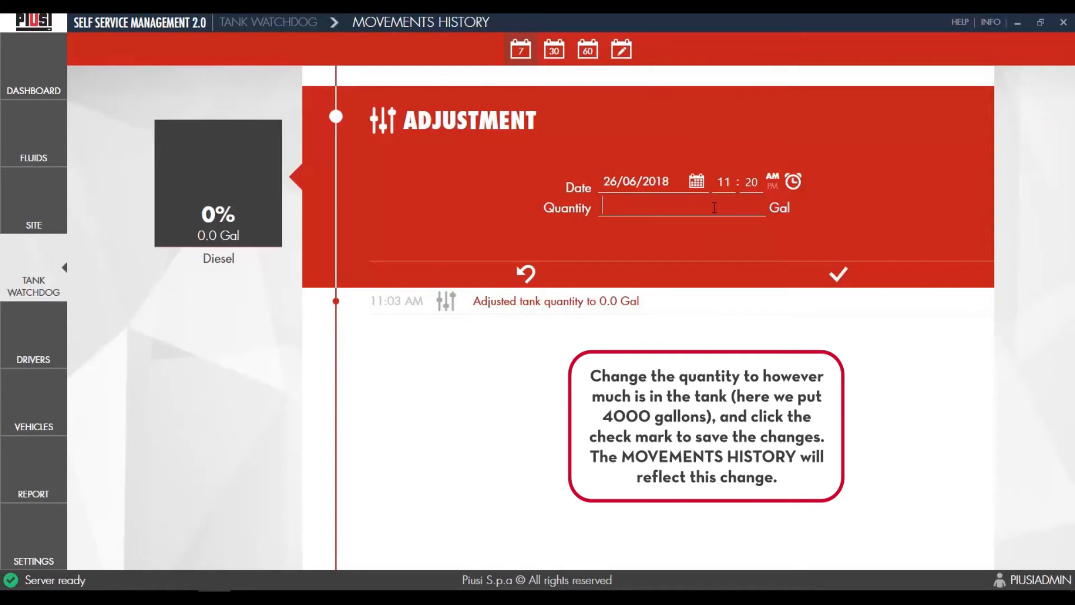
pyautogui.write('4000')
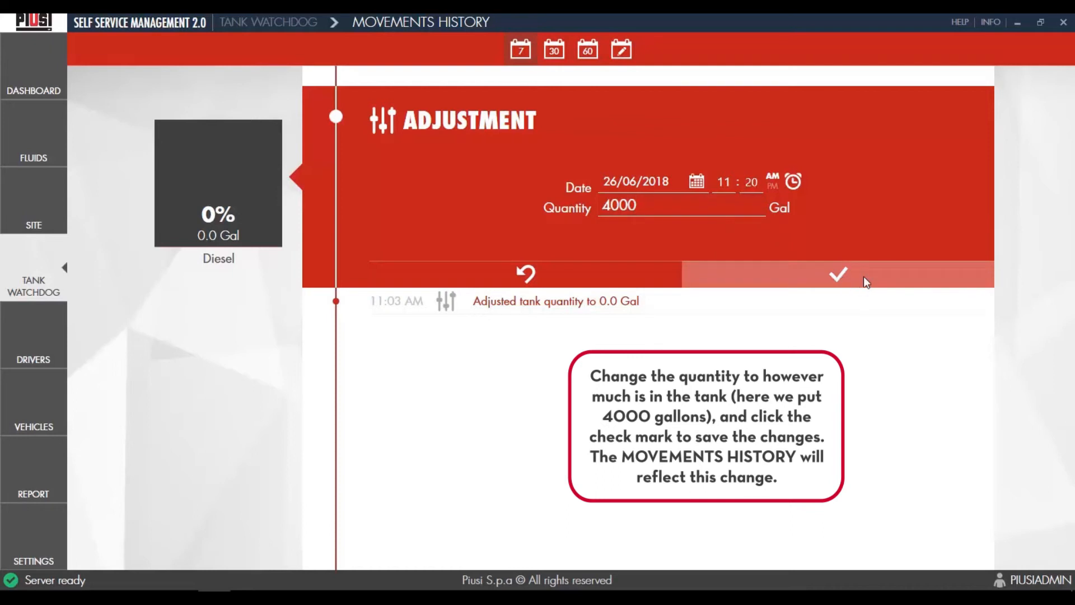
pyautogui.click(864, 277)
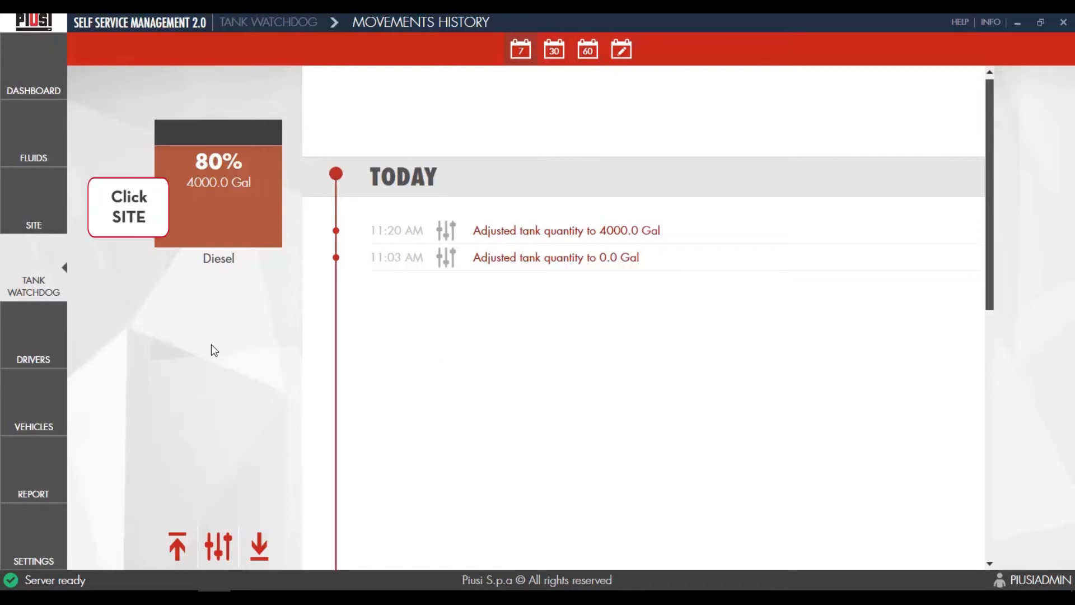
# Edit the registered MC Box 2.0 dispenser on the site and set its device name to DIESEL
pyautogui.click(59, 189)
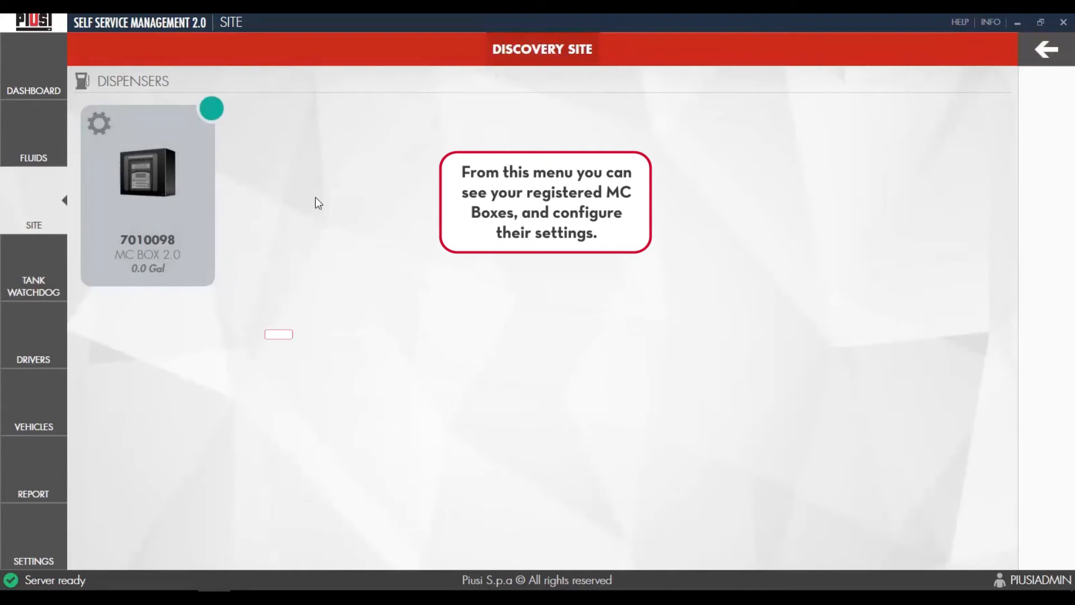
pyautogui.moveTo(206, 204)
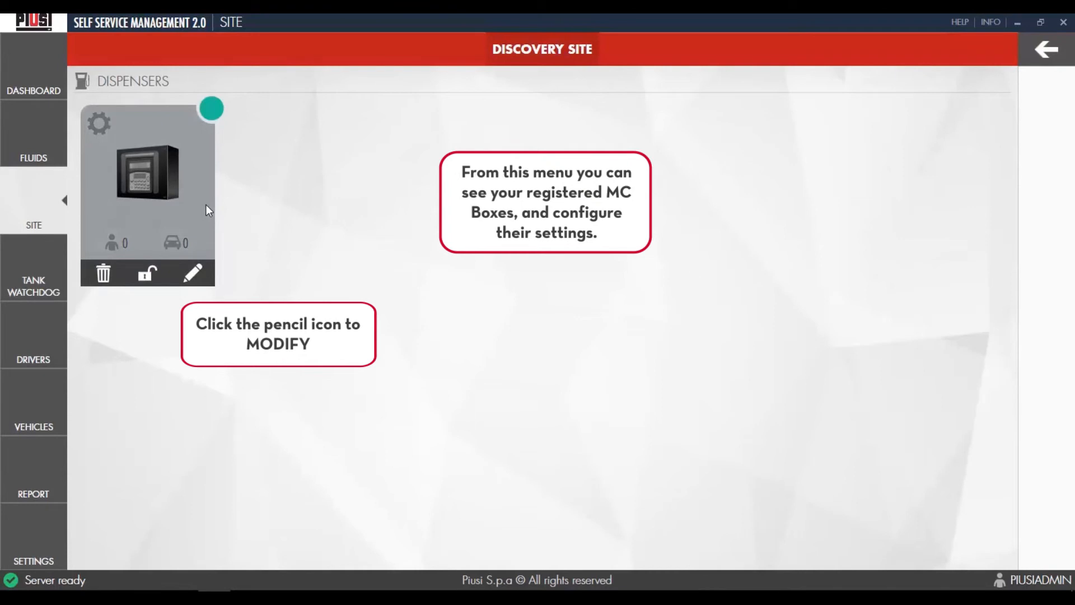
pyautogui.click(211, 269)
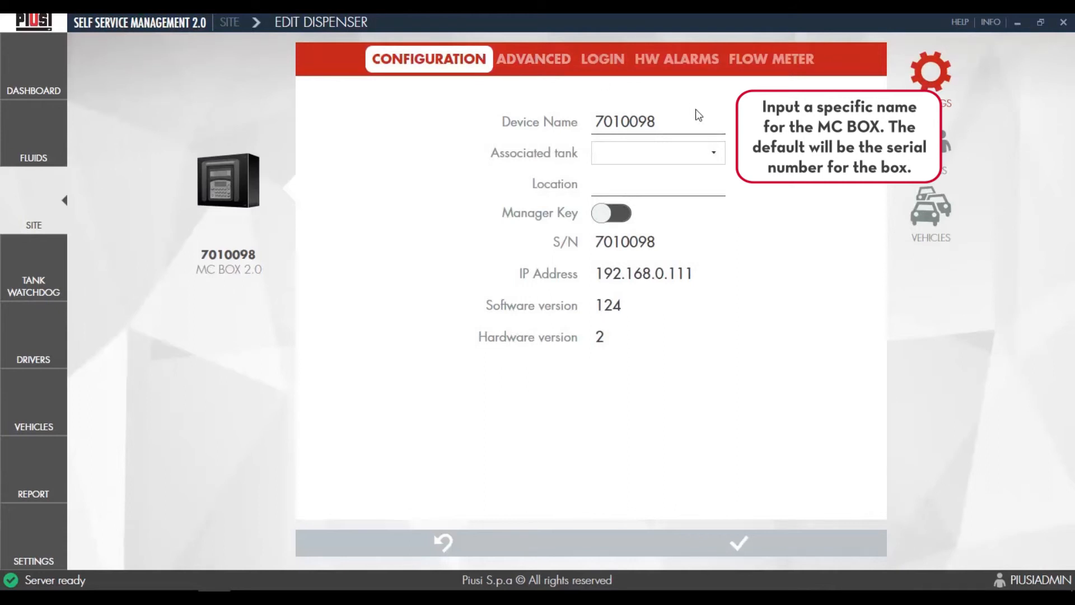
pyautogui.doubleClick(688, 126)
pyautogui.write('DIESEL')
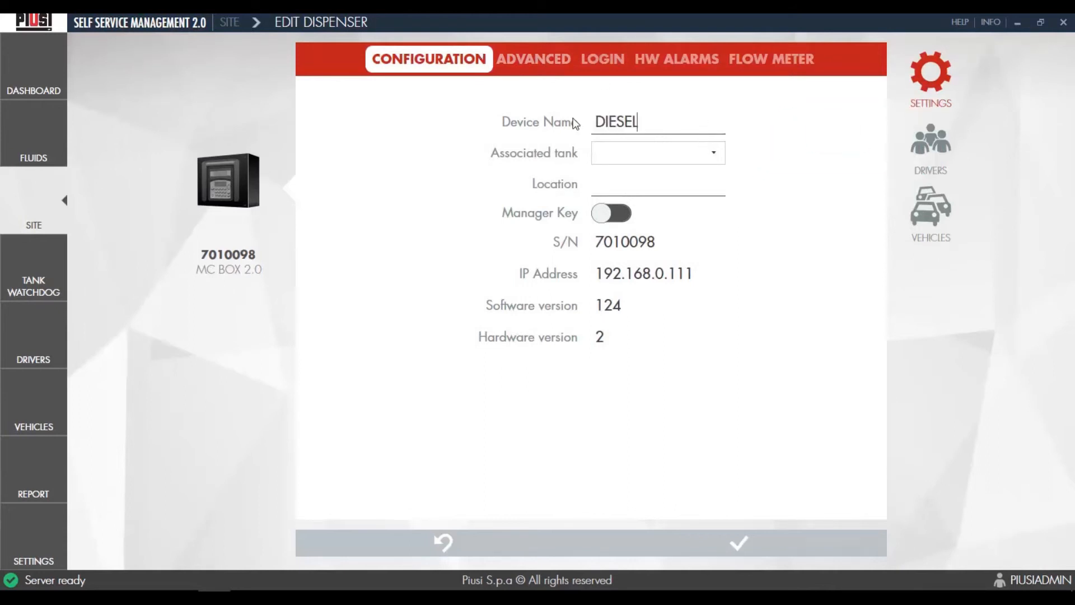
# Associate the dispenser with the Diesel tank and set its location to YARD PIUSI
pyautogui.click(719, 163)
pyautogui.click(694, 173)
pyautogui.click(710, 183)
pyautogui.write('YARD')
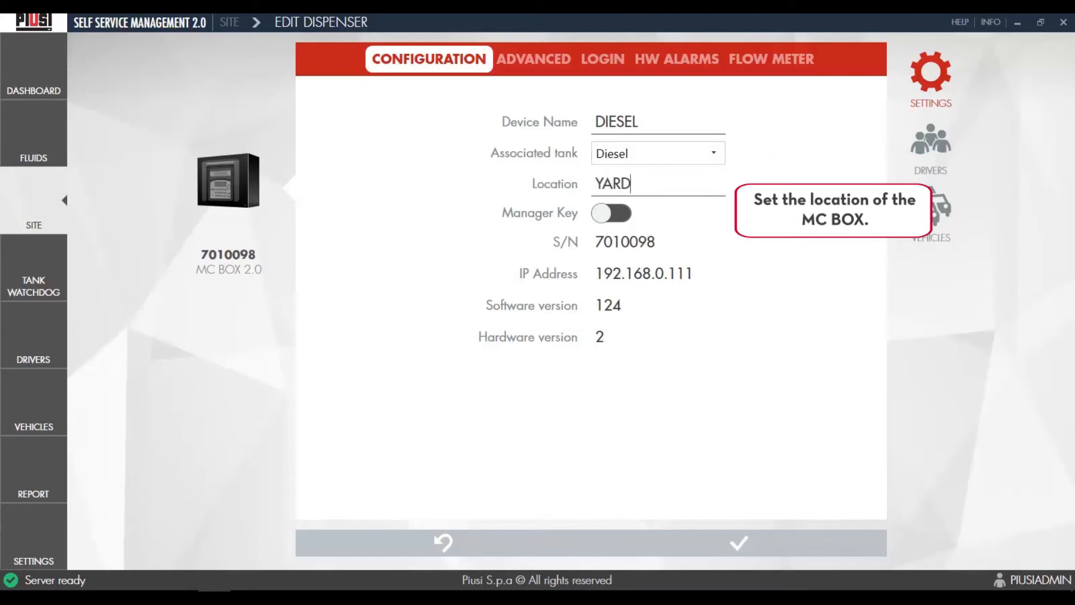
pyautogui.write(' PIUSI')
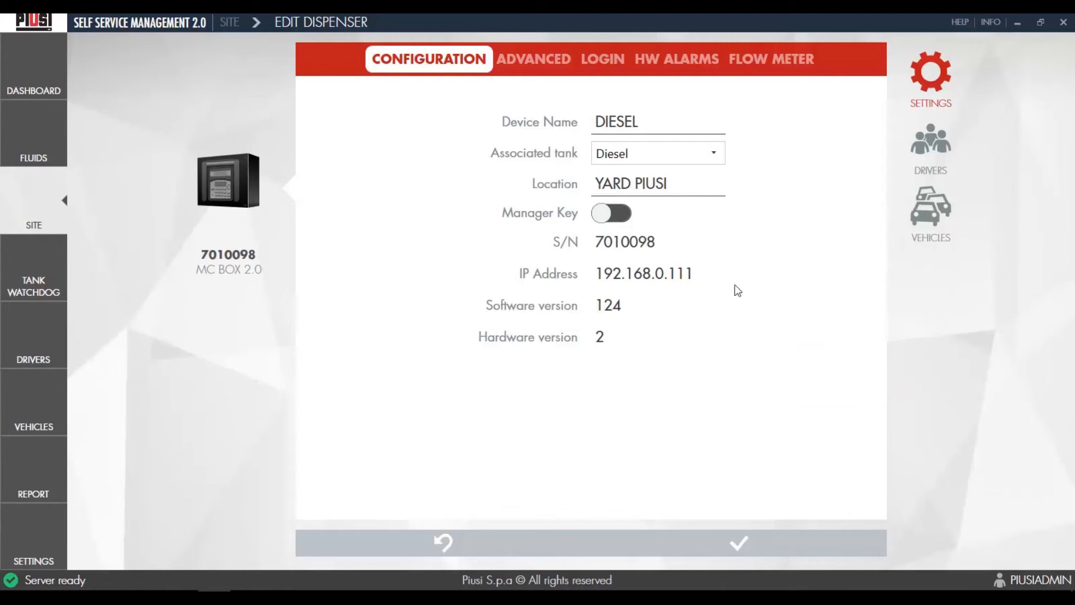
# Set the date format to MM/DD/YYYY in the dispenser's advanced settings
pyautogui.click(566, 61)
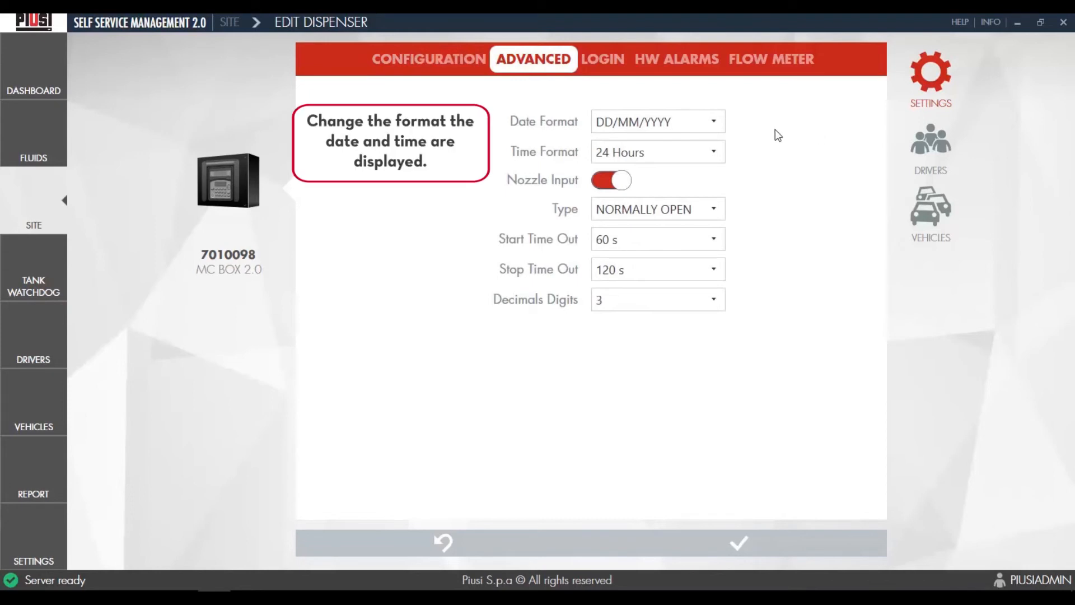
pyautogui.click(713, 121)
pyautogui.click(723, 149)
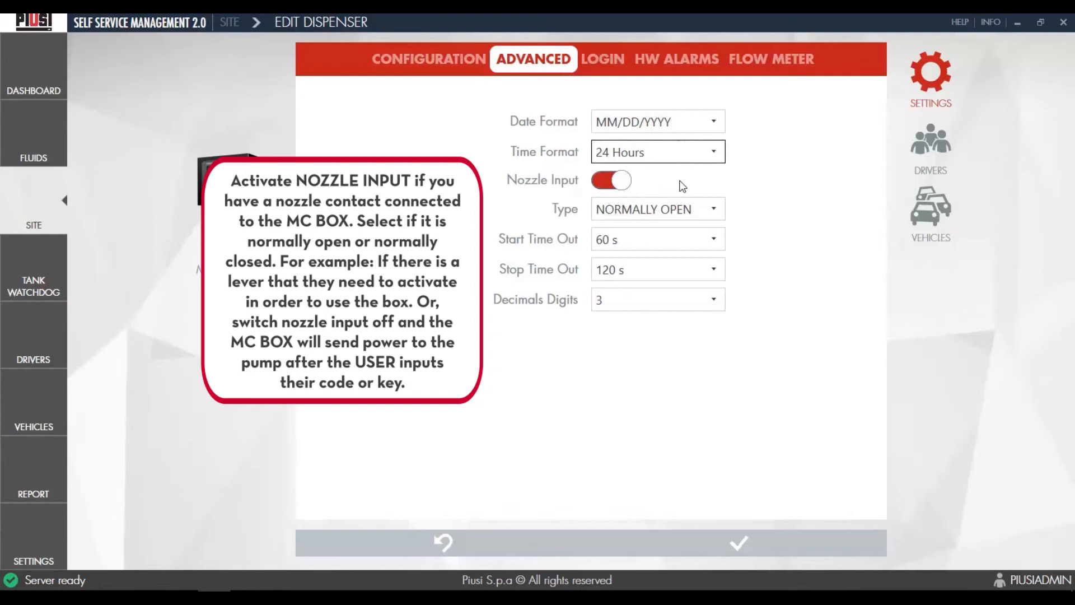
# Turn off the dispenser's nozzle input and keep the start time out at 60 s
pyautogui.click(715, 207)
pyautogui.click(714, 207)
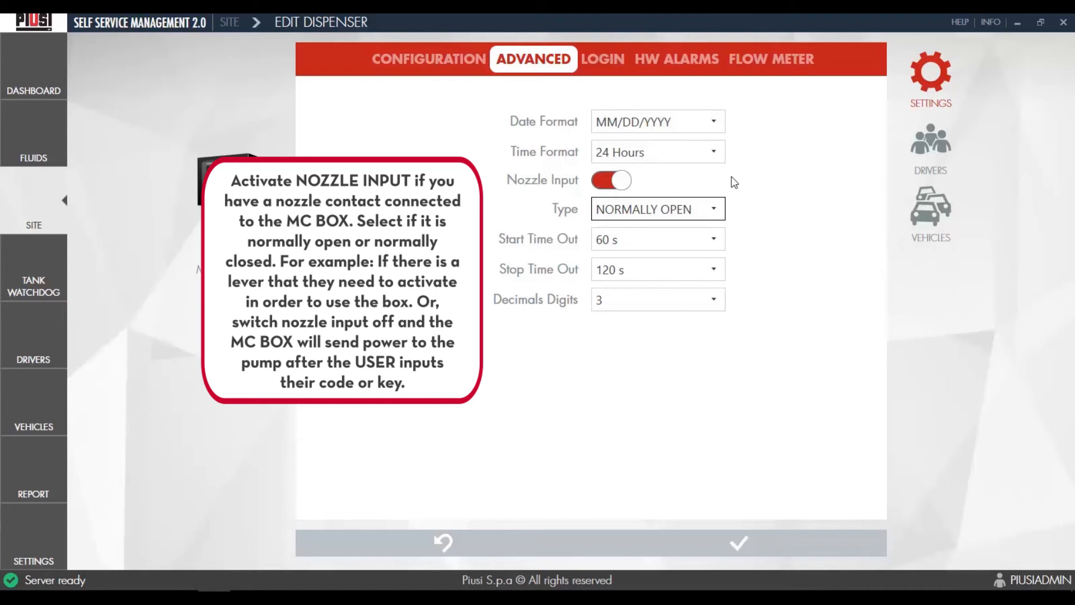
pyautogui.click(620, 189)
pyautogui.click(718, 214)
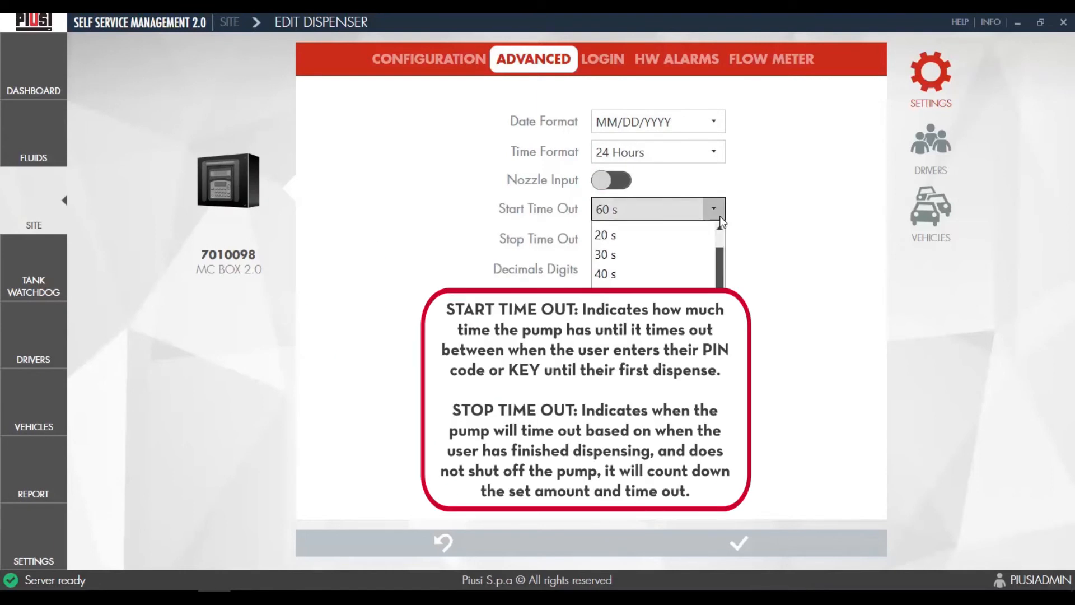
pyautogui.click(722, 220)
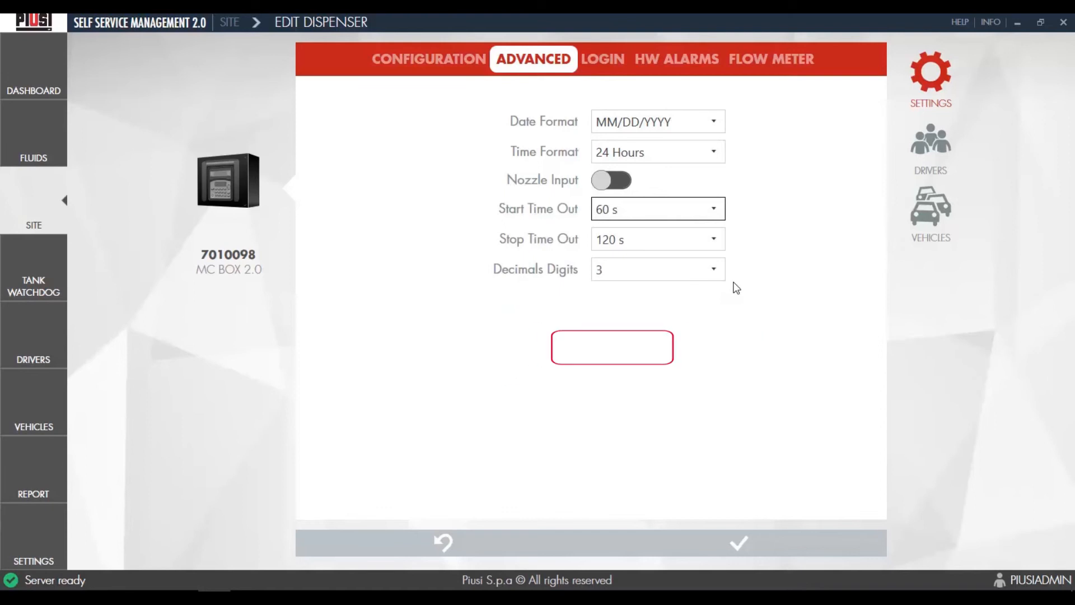
# Review the available driver login types in the dispenser's login settings
pyautogui.click(620, 61)
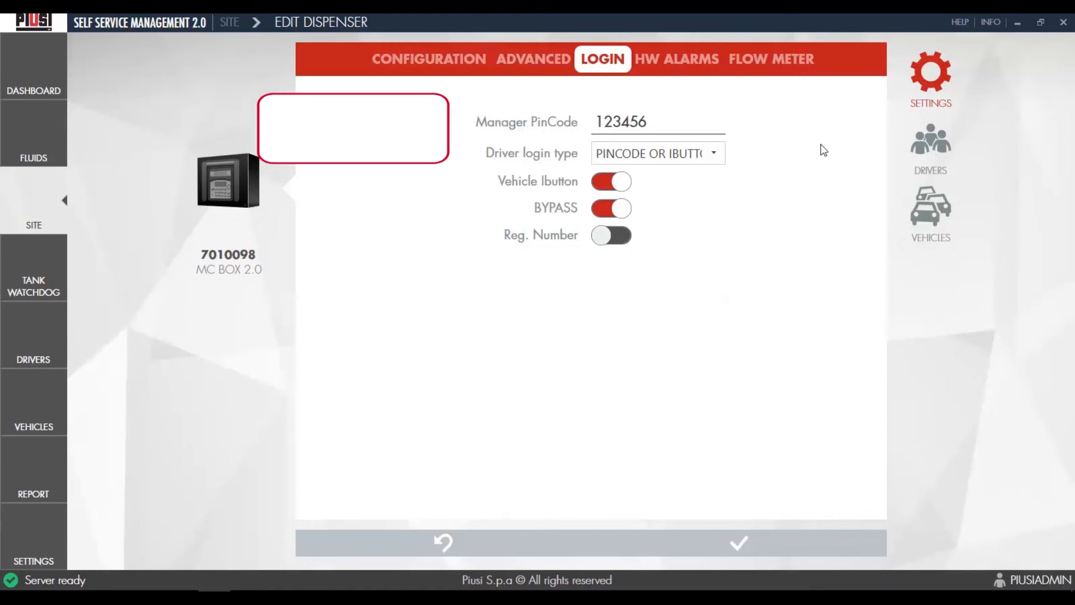
pyautogui.click(719, 155)
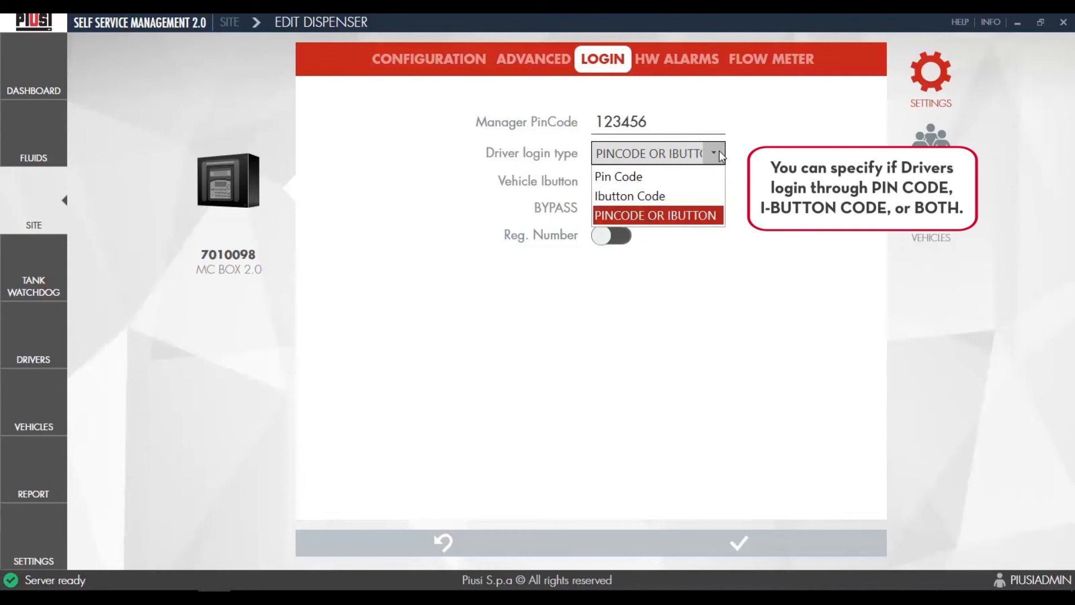
pyautogui.click(718, 150)
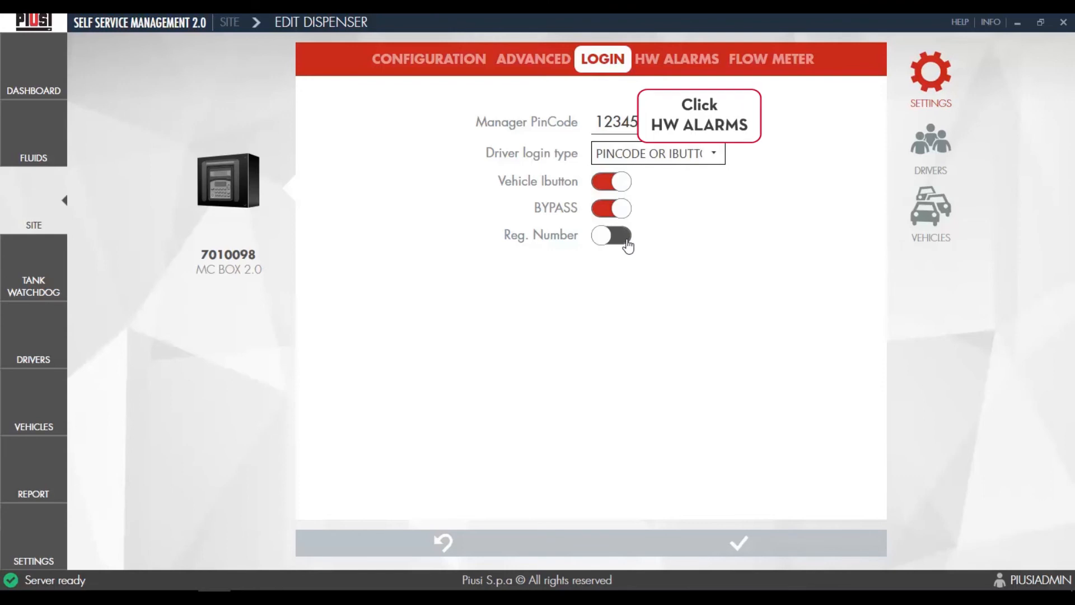
# Try turning on the Level 1 and Level 2 alarm inputs in the dispenser's hardware alarm settings
pyautogui.click(682, 60)
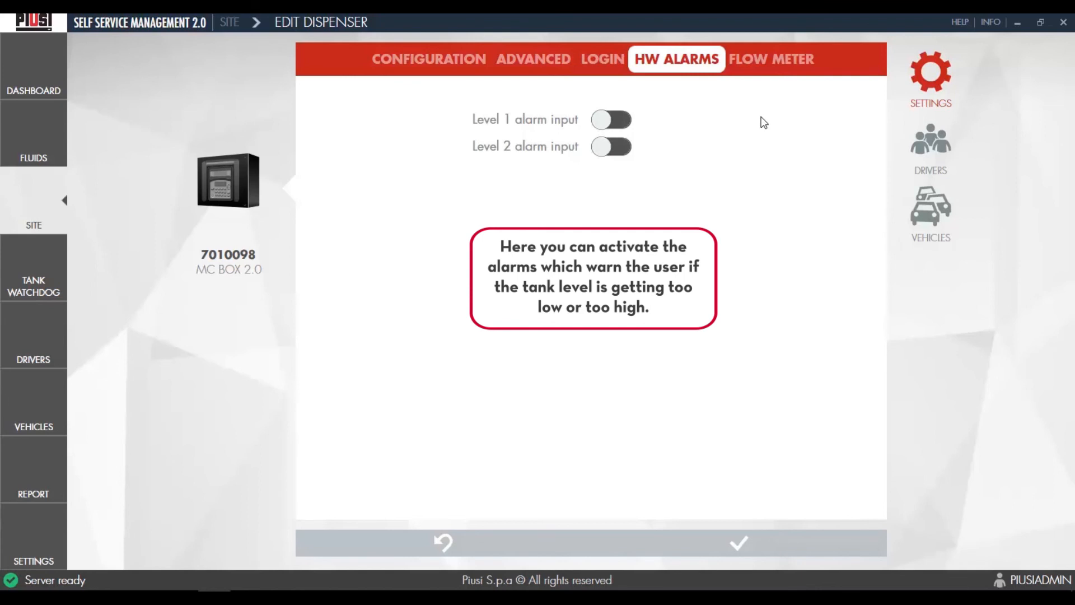
pyautogui.click(627, 130)
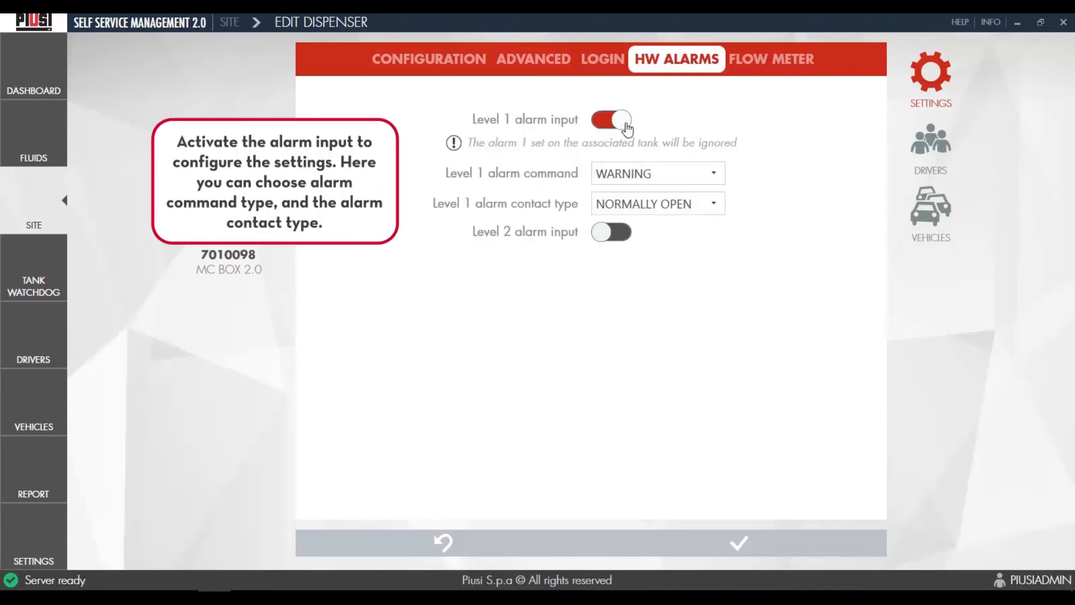
pyautogui.click(626, 246)
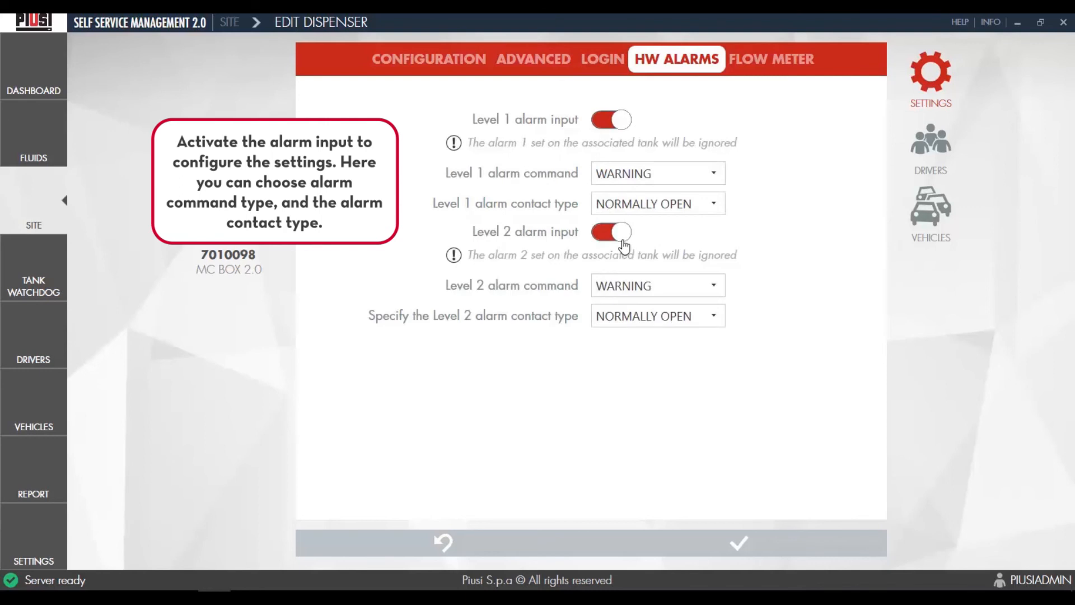
pyautogui.click(624, 245)
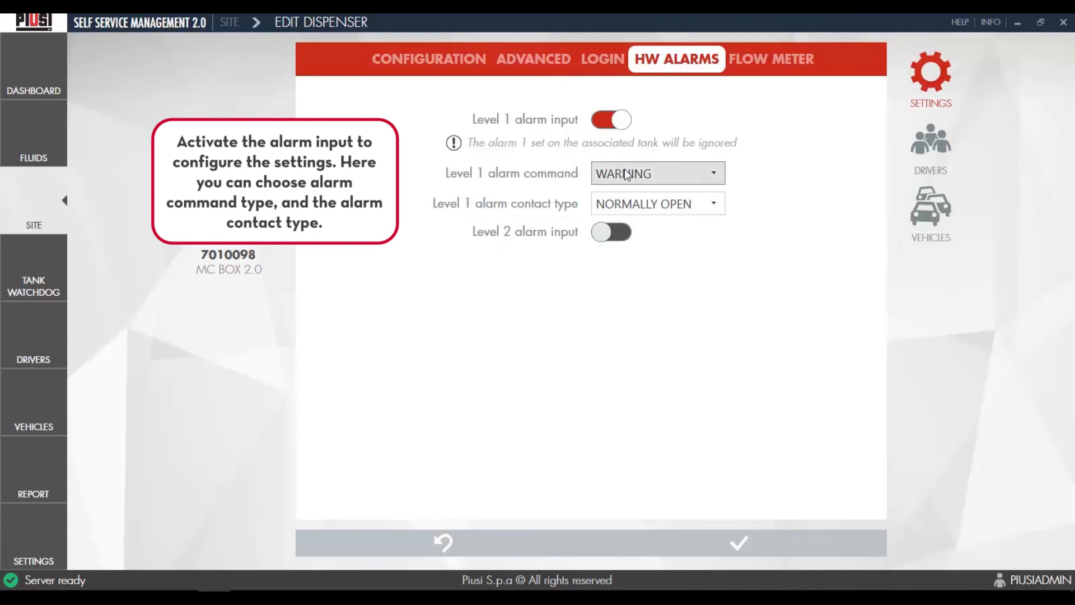
pyautogui.click(624, 121)
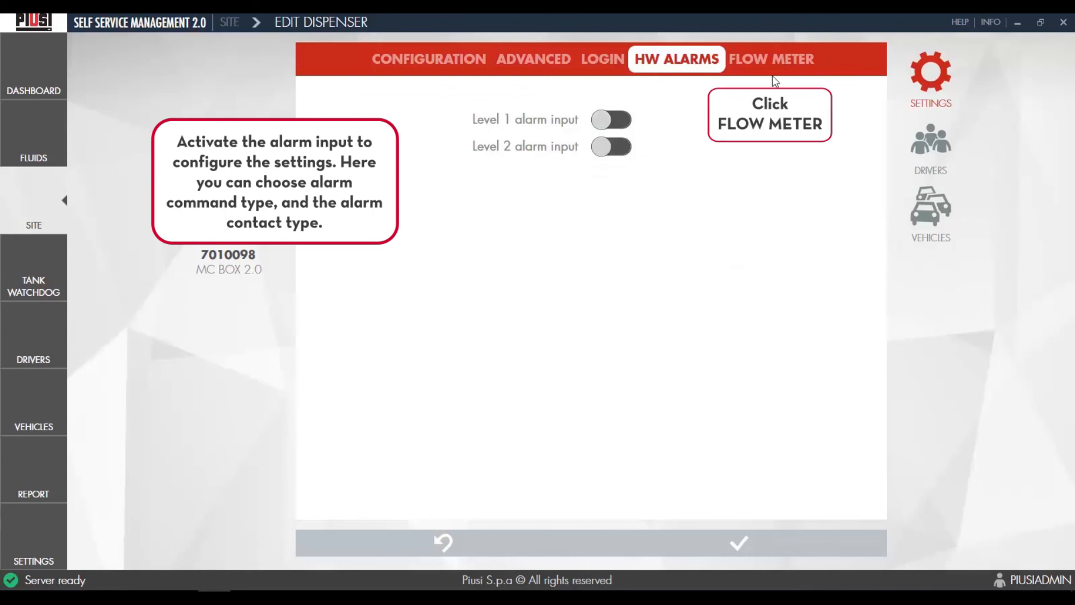
# Check the custom pulser meter options in the dispenser's flow meter settings and save the dispenser configuration
pyautogui.click(812, 56)
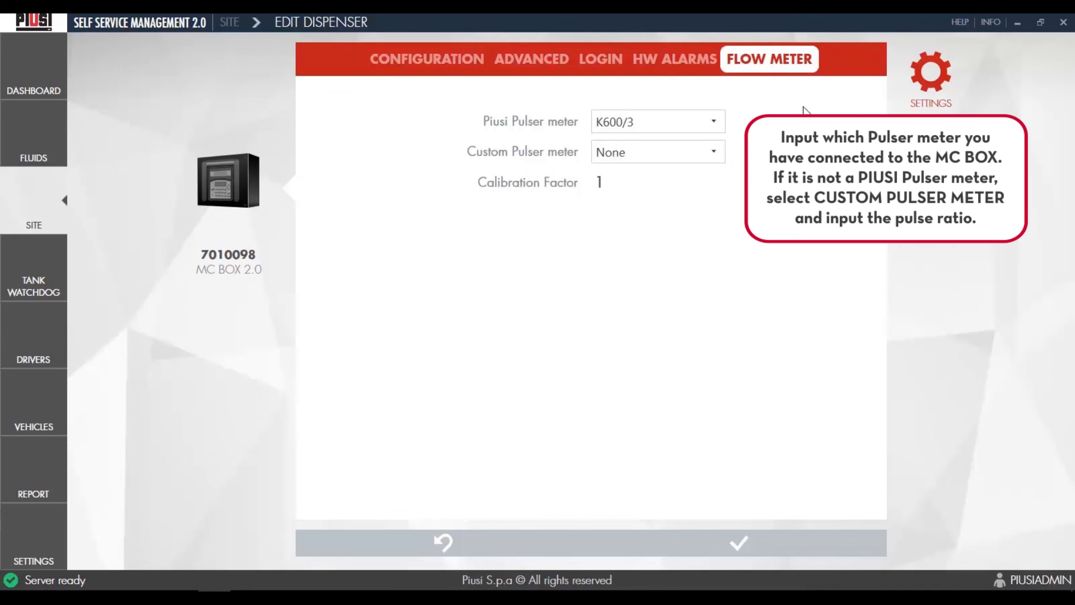
pyautogui.click(720, 152)
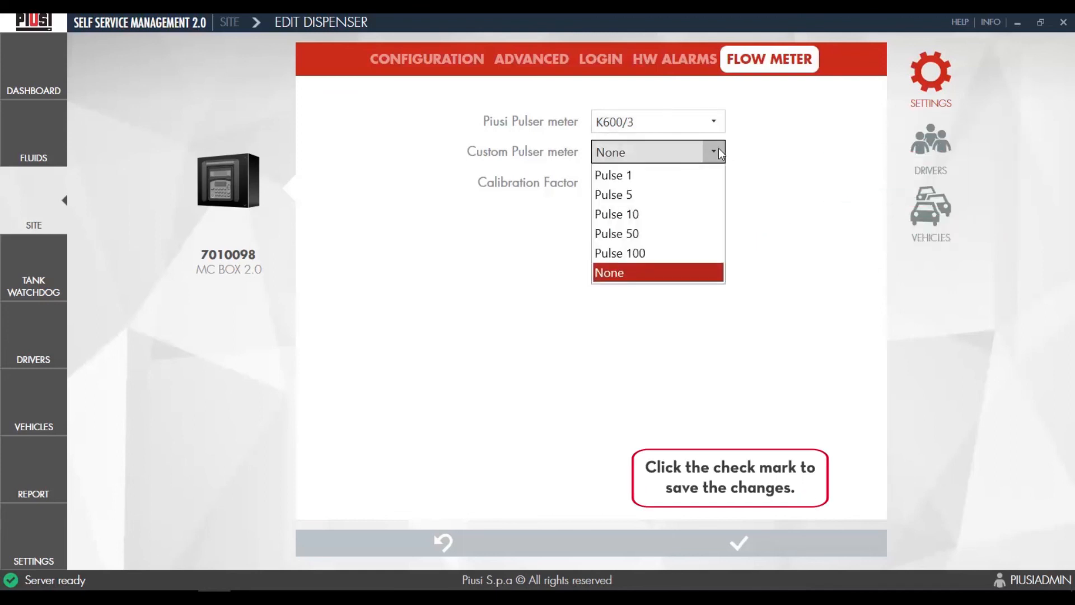
pyautogui.click(768, 199)
pyautogui.click(832, 542)
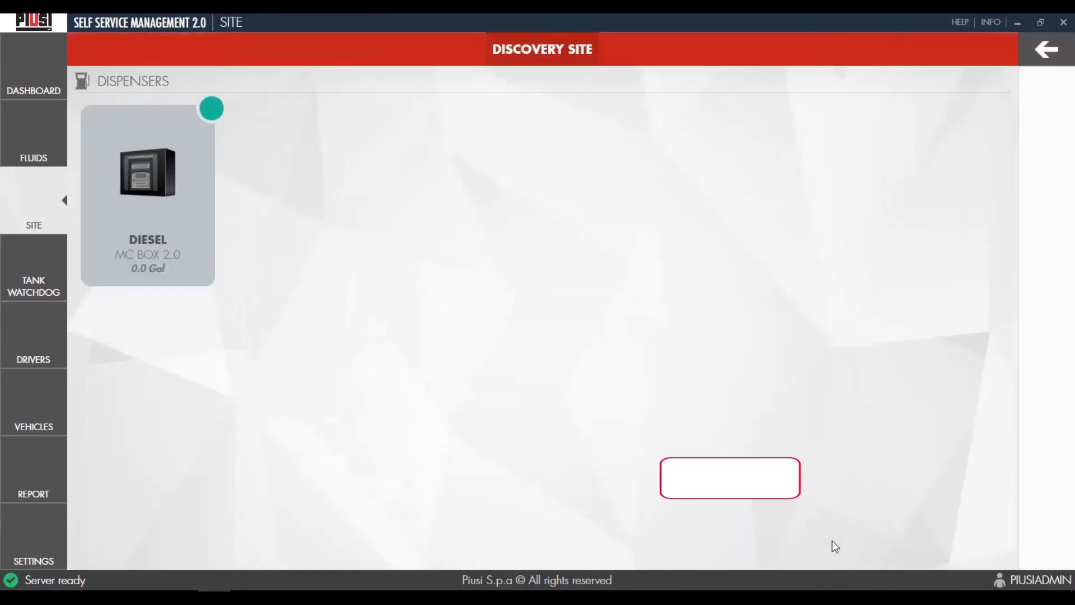